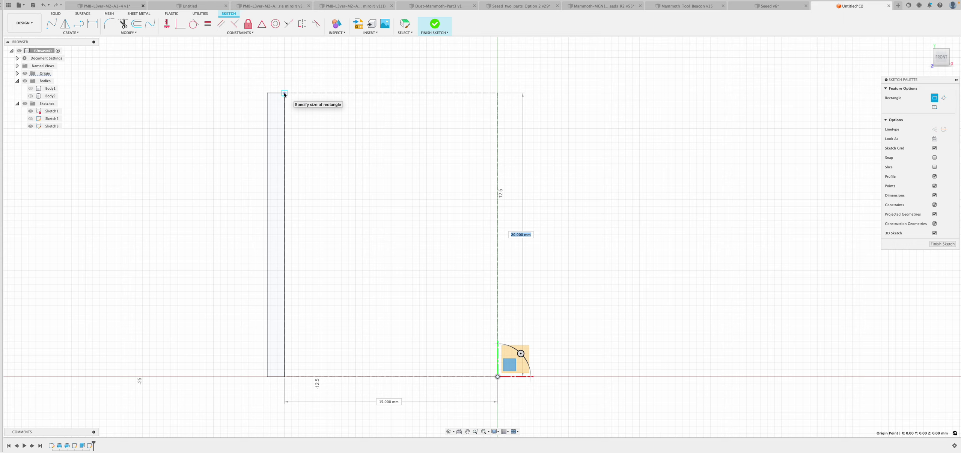
Step: Complete the construction rectangle from the origin at 15 mm wide and 20 mm high, and hide Sketch1 and Sketch2
{"action": "left_click", "coordinate": [284, 93]}
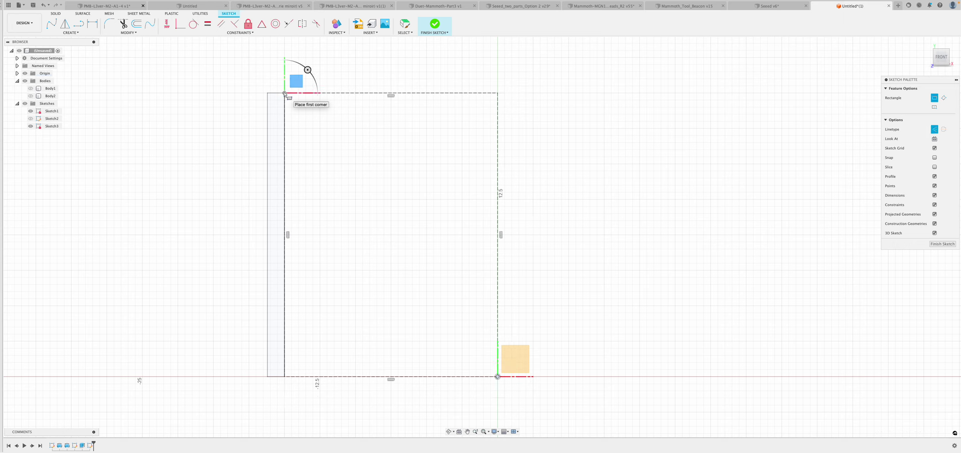
{"action": "key", "text": "Escape"}
{"action": "left_click", "coordinate": [33, 114]}
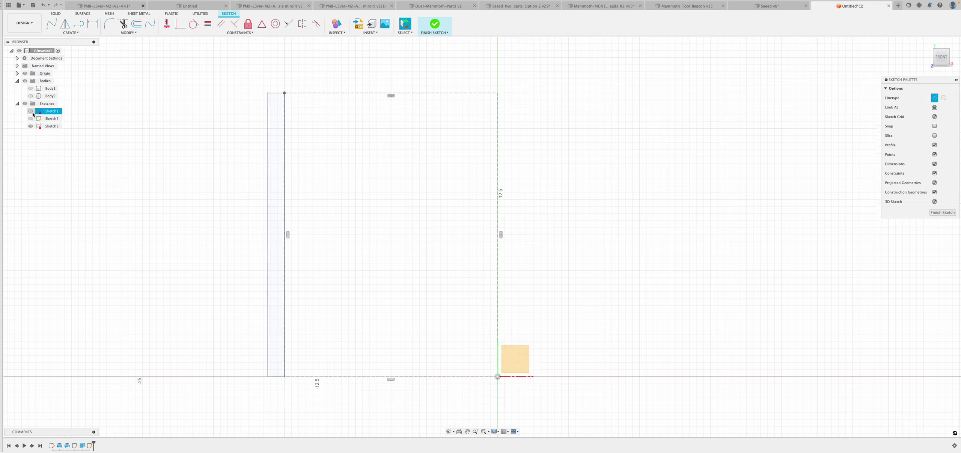
Step: Make the rectangle's 20 mm side farthest from the origin a regular line and finish the sketch
{"action": "left_click", "coordinate": [284, 135]}
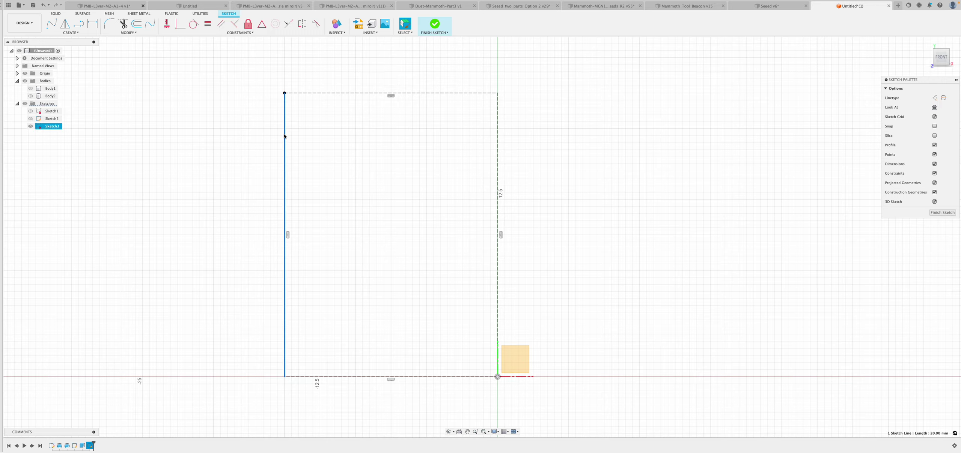
{"action": "left_click", "coordinate": [943, 212]}
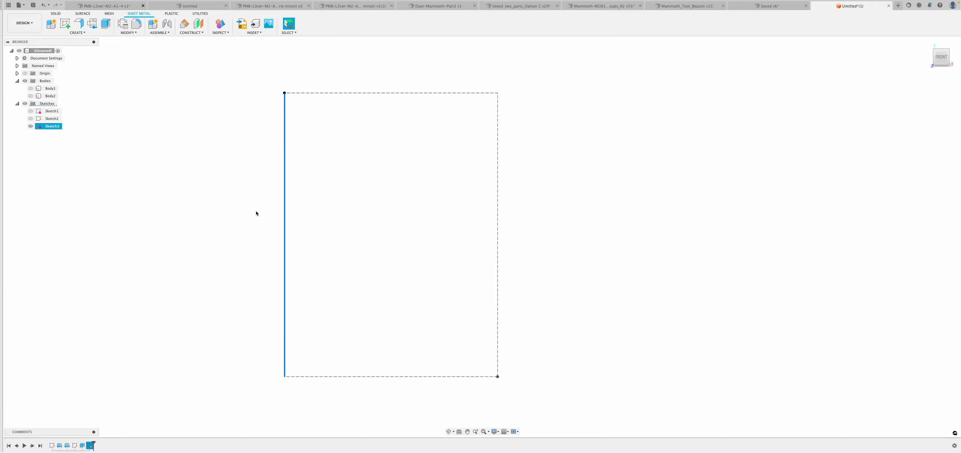
Step: Create a 0.1 mm sheet metal flange from the solid sketch line as a new body using the Steel (mm) rule
{"action": "left_click", "coordinate": [377, 225]}
{"action": "left_click", "coordinate": [285, 208]}
{"action": "left_click", "coordinate": [78, 24]}
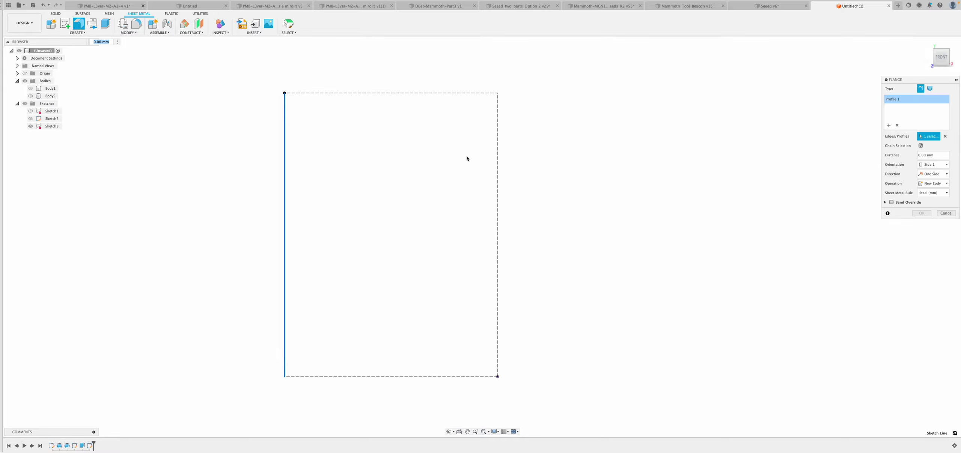
{"action": "middle_click_drag", "start_coordinate": [426, 150], "coordinate": [288, 184], "text": "shift"}
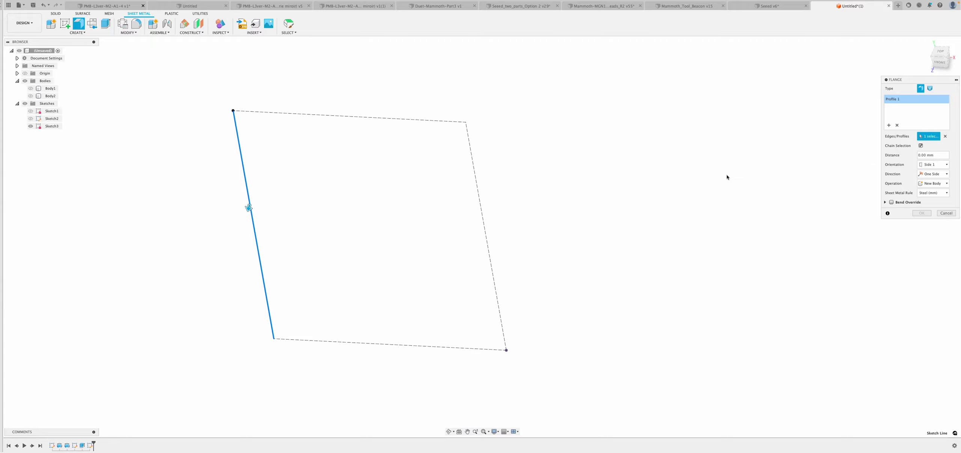
{"action": "left_click", "coordinate": [922, 155]}
{"action": "type", "text": "1"}
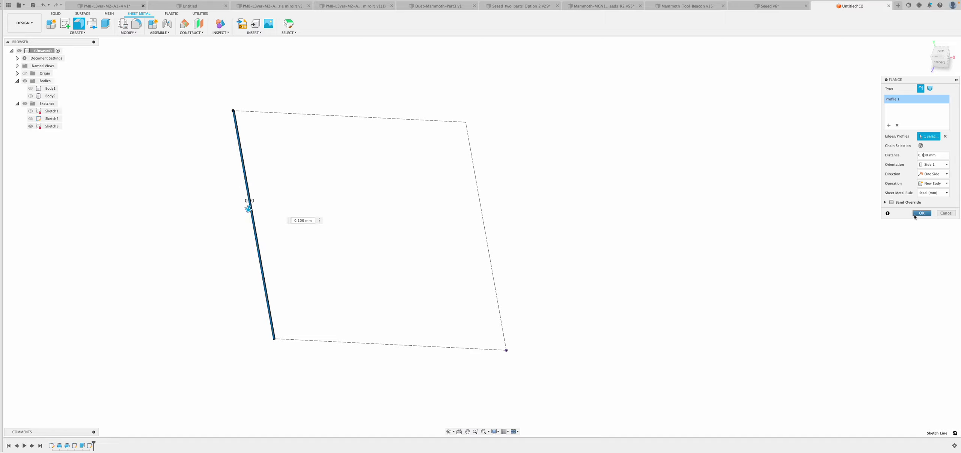
{"action": "left_click", "coordinate": [921, 213]}
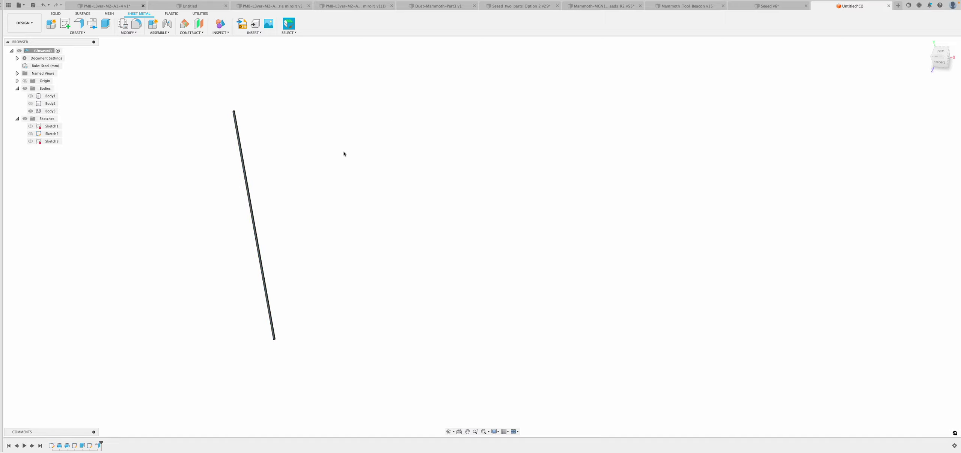
Step: Set the thickness in this design's Steel (mm) sheet metal rule to 1.2 mm and save the rule
{"action": "scroll", "coordinate": [331, 153], "scroll_direction": "up", "scroll_amount": 3}
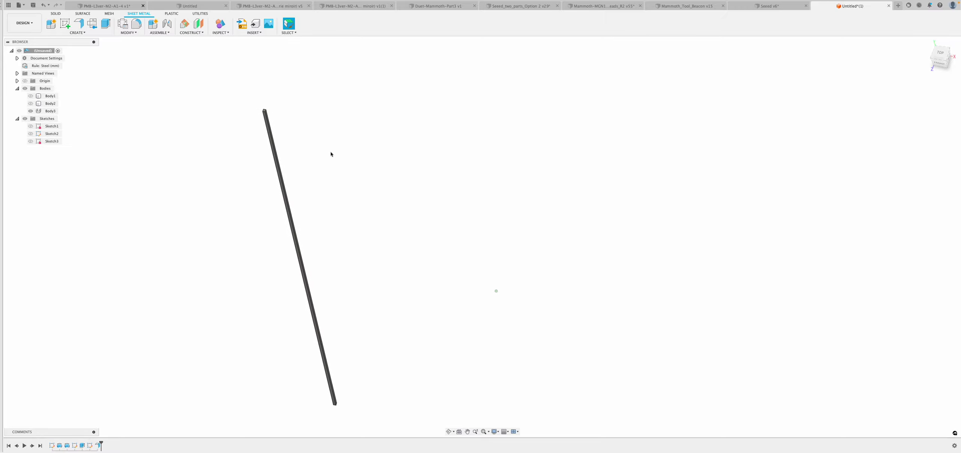
{"action": "scroll", "coordinate": [331, 152], "scroll_direction": "up", "scroll_amount": 1}
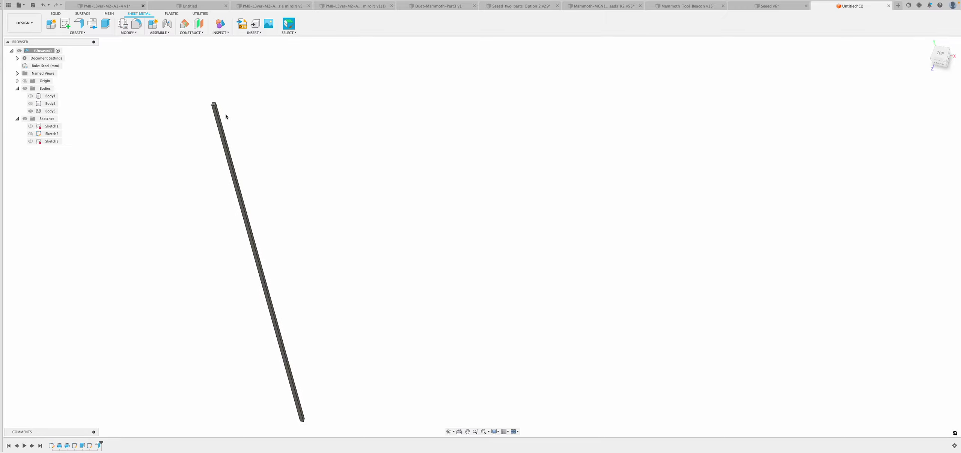
{"action": "left_click", "coordinate": [135, 33]}
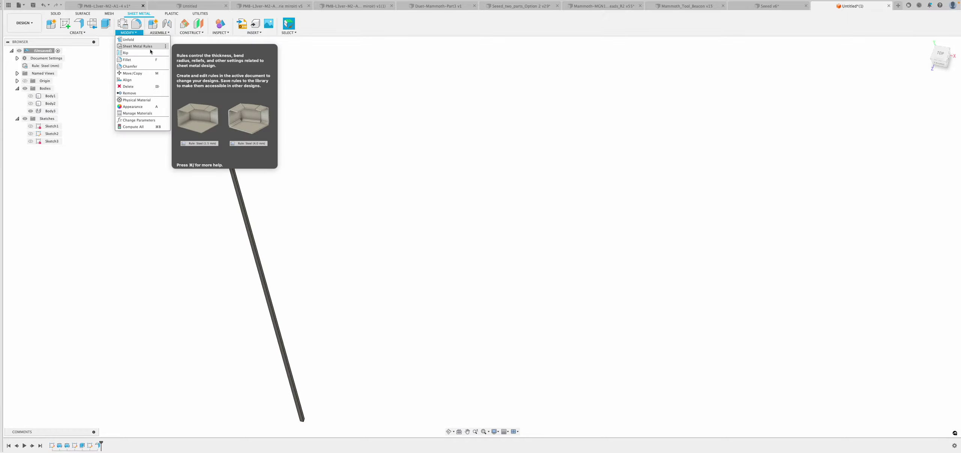
{"action": "left_click", "coordinate": [163, 33]}
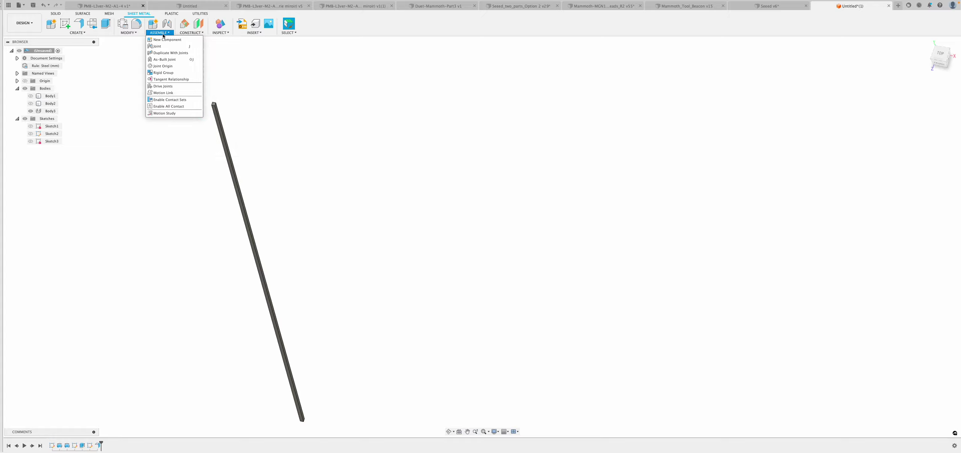
{"action": "left_click", "coordinate": [129, 33]}
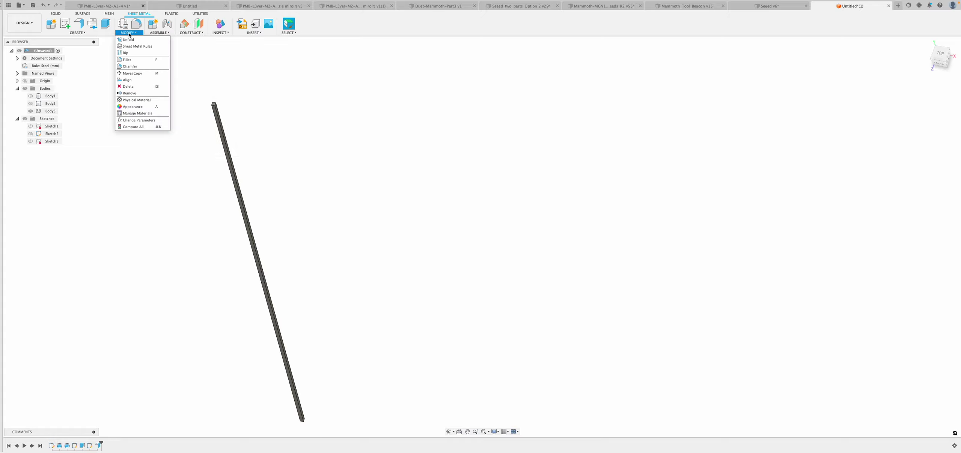
{"action": "left_click", "coordinate": [142, 46]}
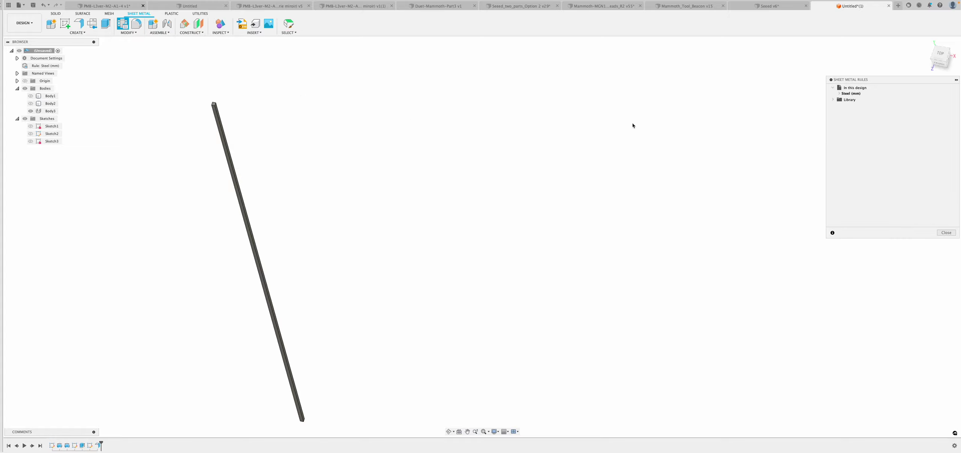
{"action": "left_click", "coordinate": [839, 94]}
{"action": "left_click", "coordinate": [896, 99]}
{"action": "left_click", "coordinate": [864, 94]}
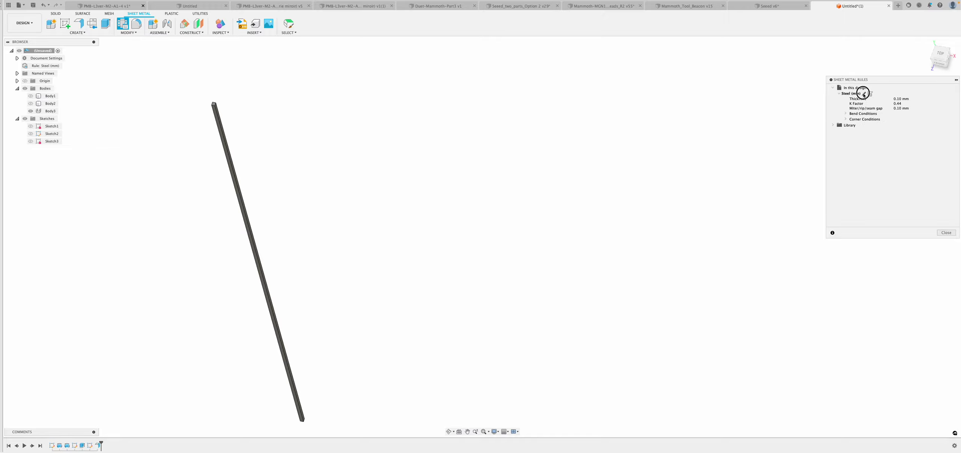
{"action": "left_click", "coordinate": [425, 173]}
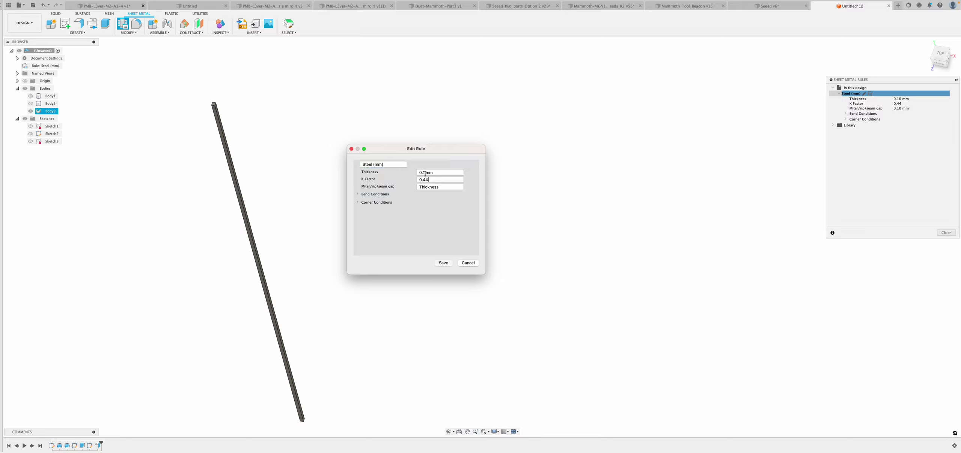
{"action": "double_click", "coordinate": [425, 173]}
{"action": "type", "text": "1.2"}
{"action": "key", "text": "Return"}
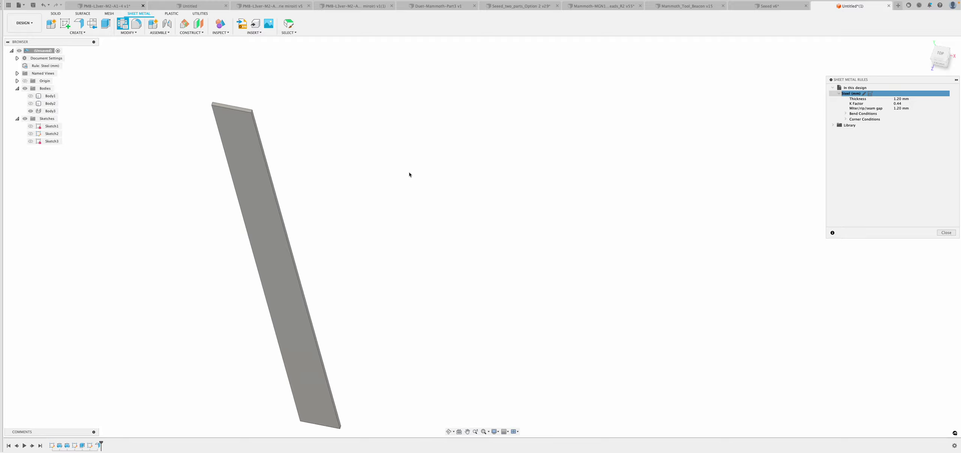
{"action": "left_click", "coordinate": [946, 233]}
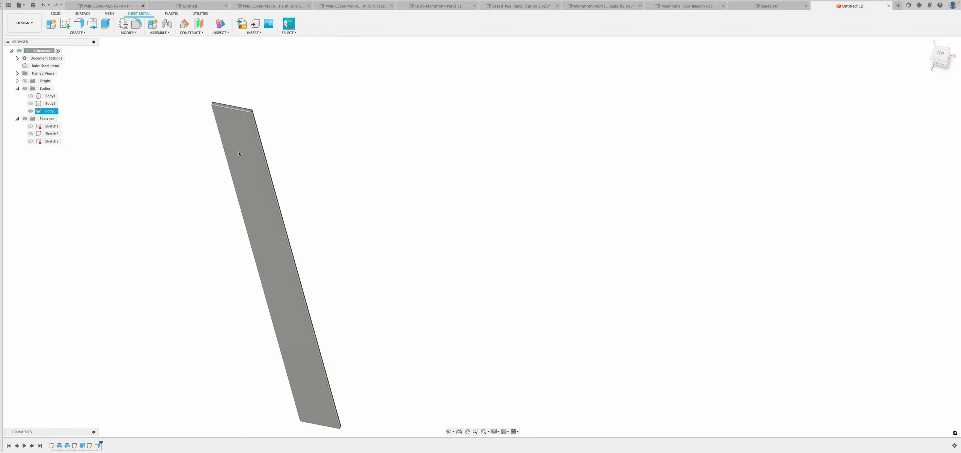
Step: Revolve the flange's large face 360 degrees around the vertical origin axis with the Join operation
{"action": "left_click", "coordinate": [243, 130]}
{"action": "left_click", "coordinate": [55, 13]}
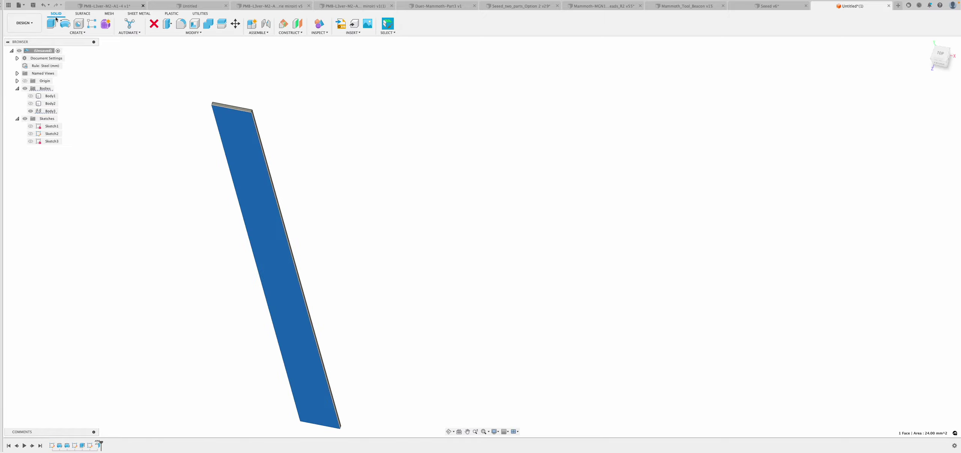
{"action": "left_click", "coordinate": [66, 23]}
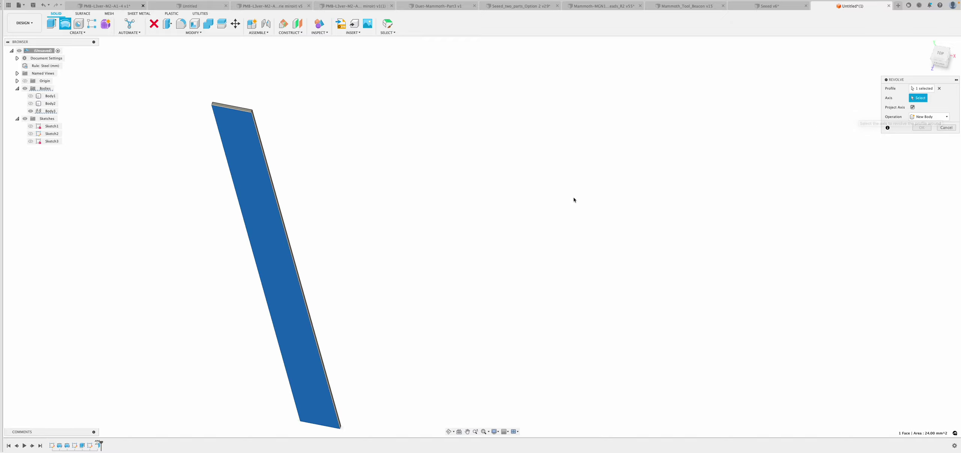
{"action": "left_click", "coordinate": [25, 80]}
{"action": "scroll", "coordinate": [666, 350], "scroll_direction": "down", "scroll_amount": 3}
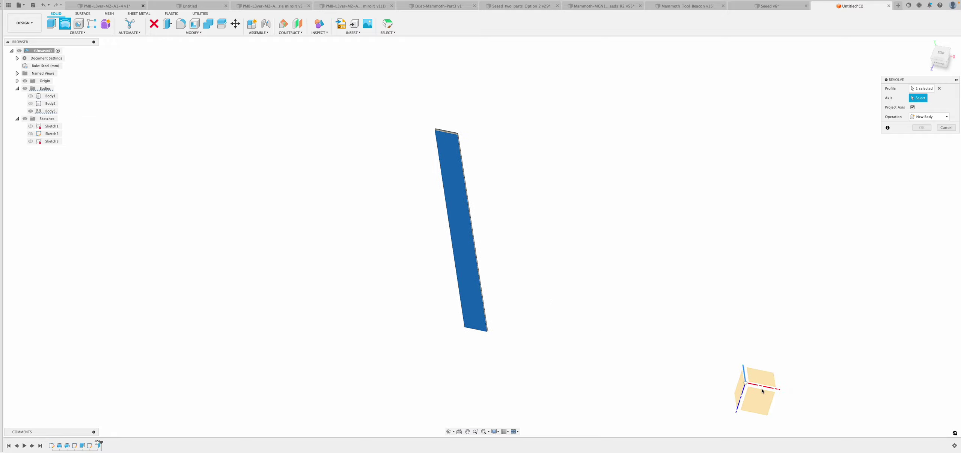
{"action": "middle_click_drag", "start_coordinate": [761, 390], "coordinate": [733, 380]}
{"action": "left_click", "coordinate": [632, 351]}
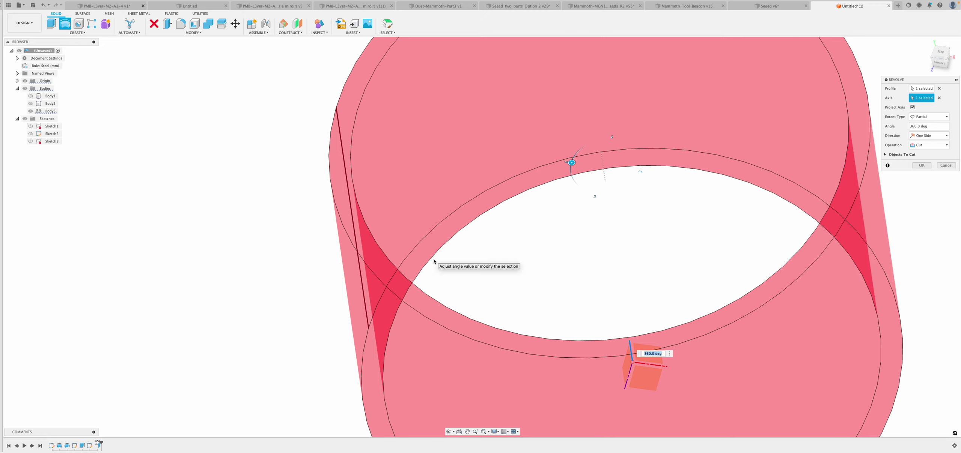
{"action": "middle_click_drag", "start_coordinate": [348, 134], "coordinate": [248, 149]}
{"action": "scroll", "coordinate": [248, 148], "scroll_direction": "down", "scroll_amount": 2}
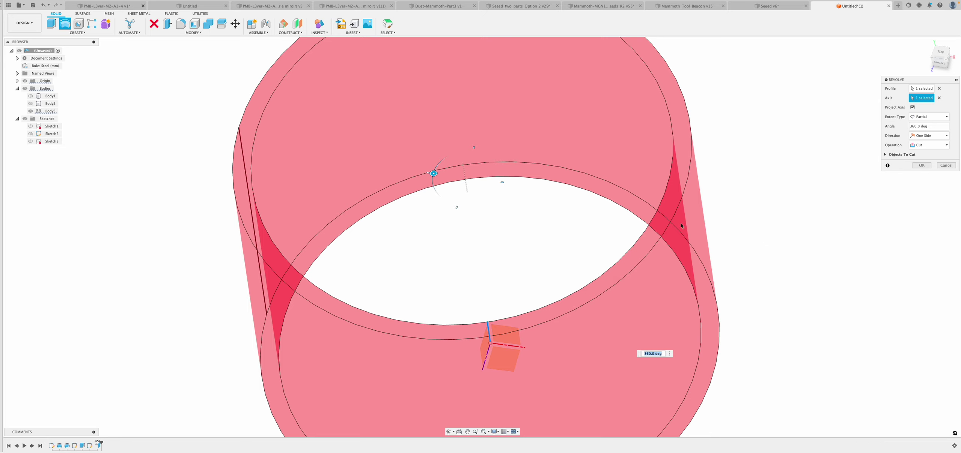
{"action": "left_click", "coordinate": [934, 144]}
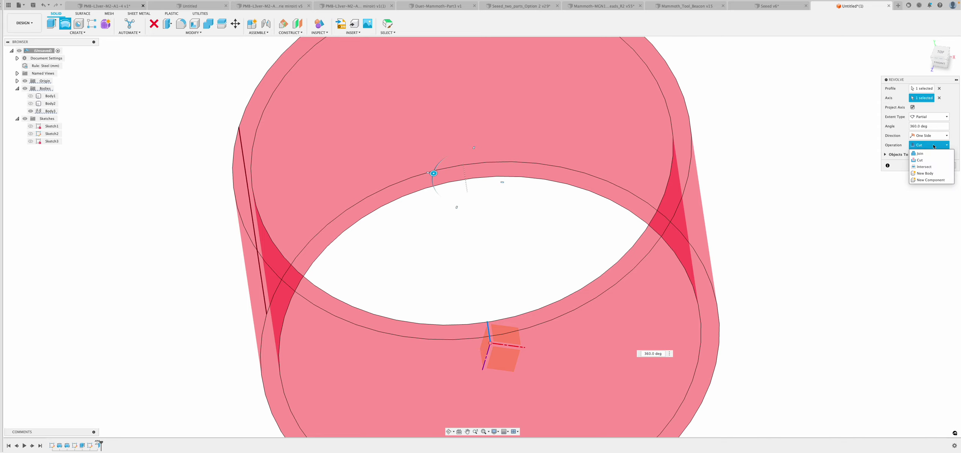
{"action": "left_click", "coordinate": [921, 154]}
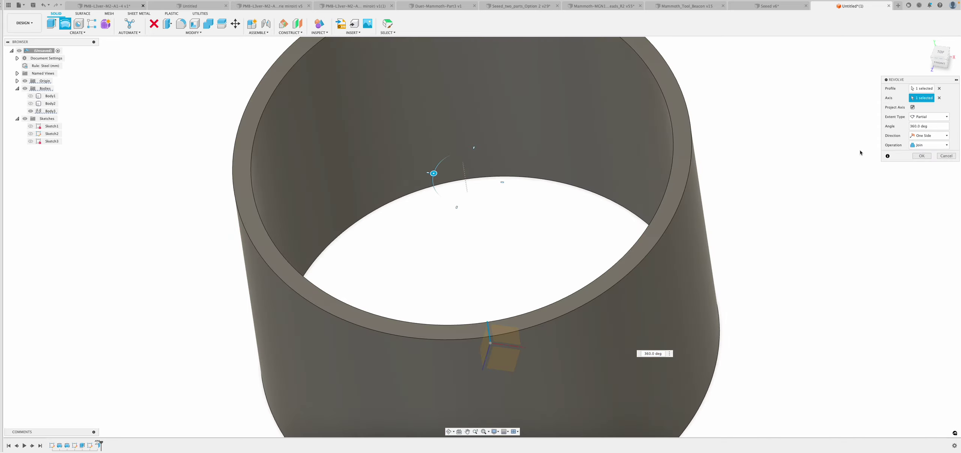
{"action": "left_click", "coordinate": [921, 157]}
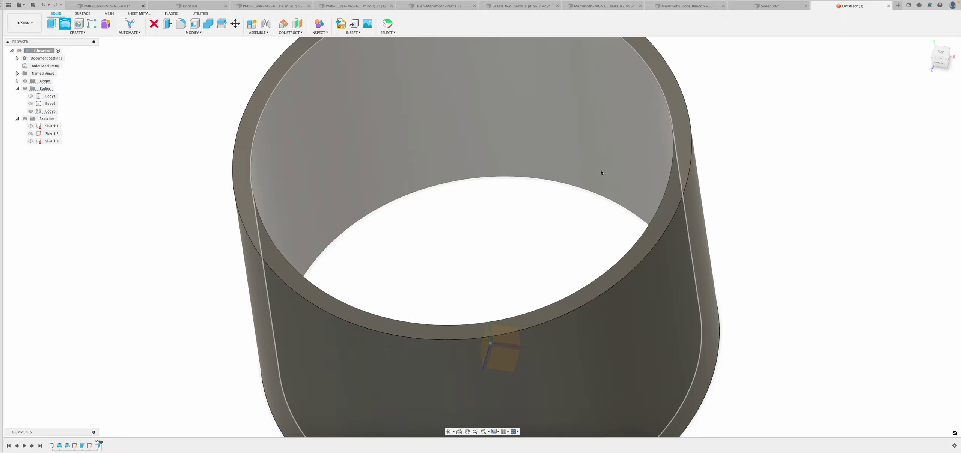
Step: Hide the origin and examine the vertical seam in the wall of the revolved sheet metal ring
{"action": "left_click", "coordinate": [602, 173]}
{"action": "scroll", "coordinate": [601, 173], "scroll_direction": "down", "scroll_amount": 5, "text": "shift"}
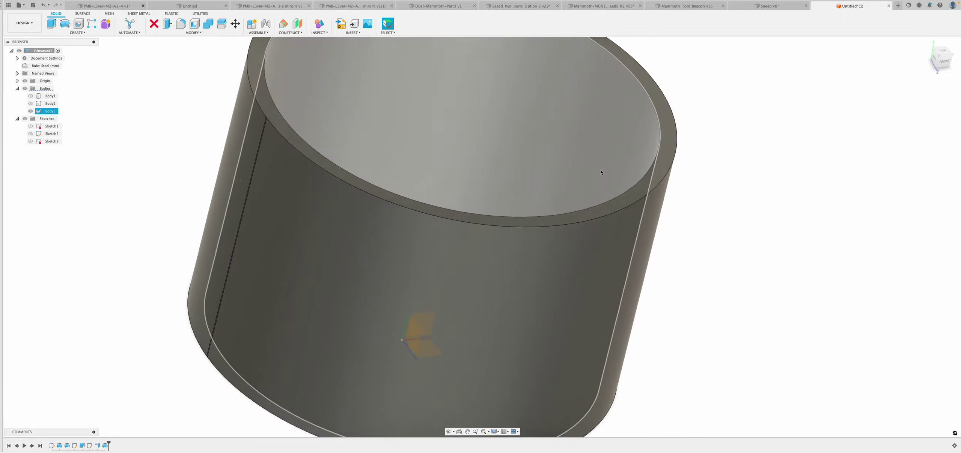
{"action": "scroll", "coordinate": [601, 172], "scroll_direction": "down", "scroll_amount": 10, "text": "shift"}
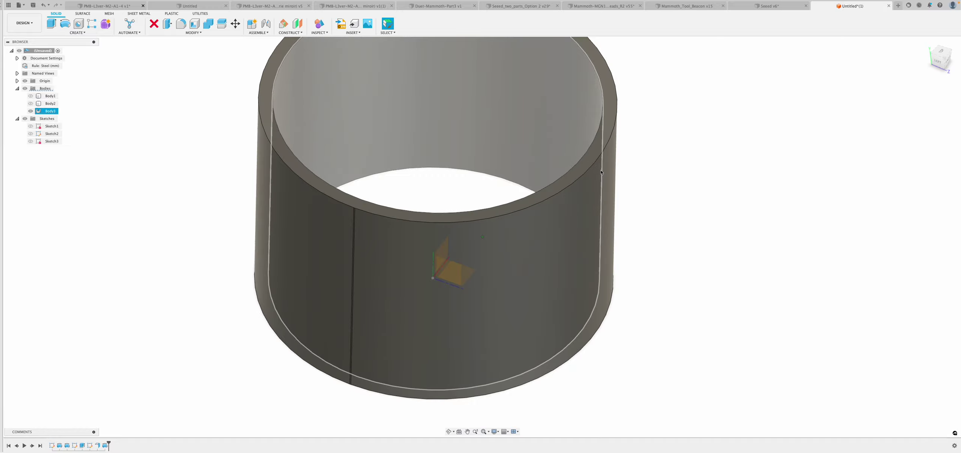
{"action": "left_click", "coordinate": [672, 159]}
{"action": "scroll", "coordinate": [738, 158], "scroll_direction": "down", "scroll_amount": 3, "text": "shift"}
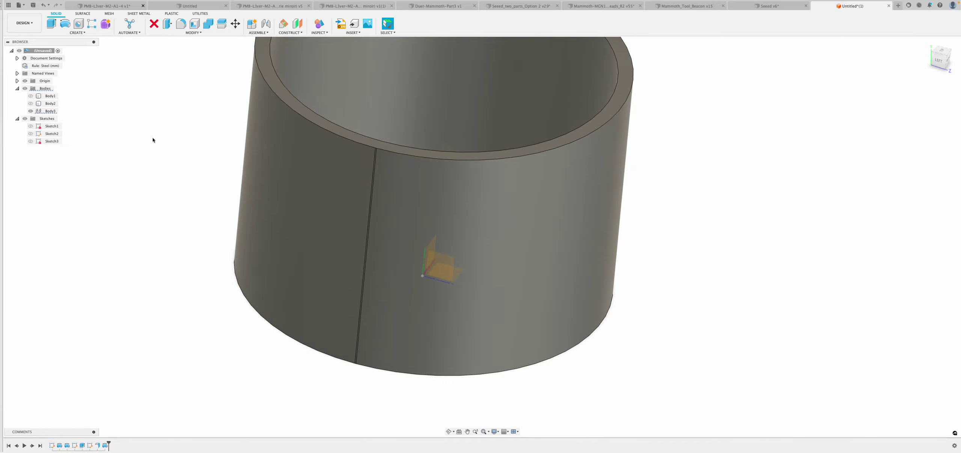
{"action": "left_click", "coordinate": [25, 81]}
{"action": "left_click", "coordinate": [473, 202]}
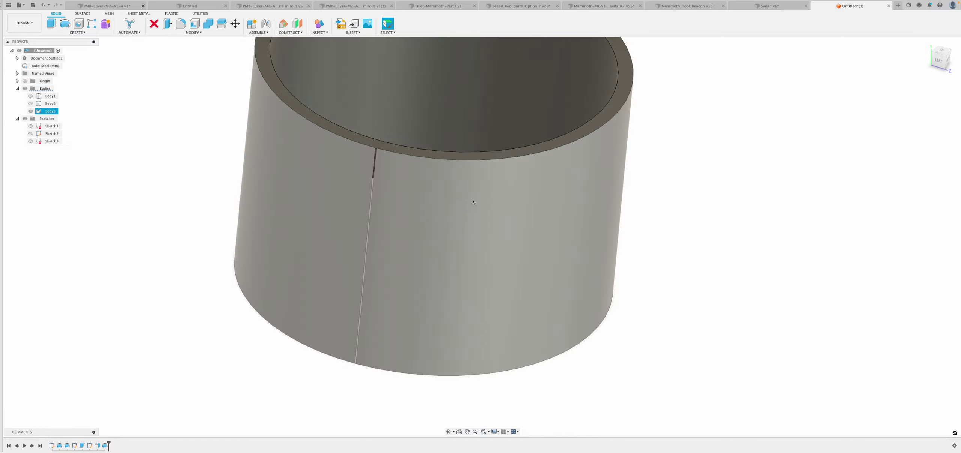
{"action": "scroll", "coordinate": [379, 162], "scroll_direction": "up", "scroll_amount": 10}
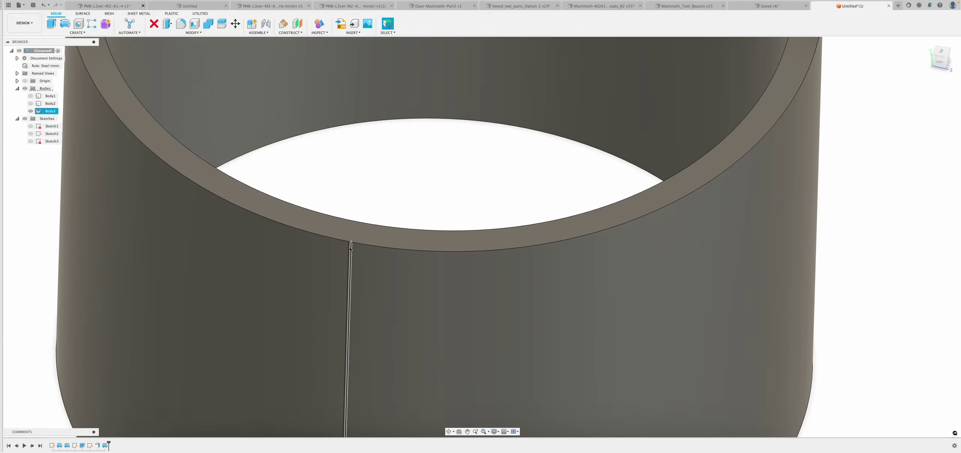
{"action": "scroll", "coordinate": [350, 249], "scroll_direction": "down", "scroll_amount": 5}
{"action": "scroll", "coordinate": [351, 248], "scroll_direction": "right", "scroll_amount": 5, "text": "shift"}
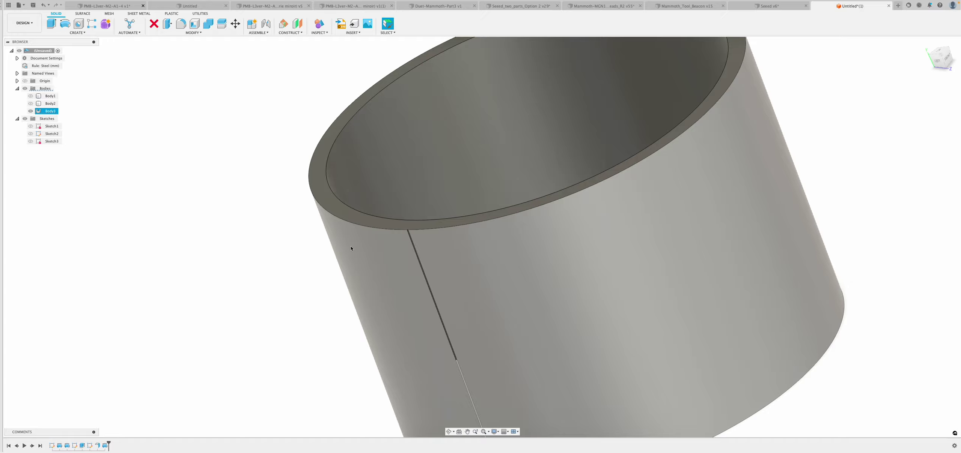
{"action": "middle_click_drag", "start_coordinate": [351, 249], "coordinate": [351, 249], "text": "shift"}
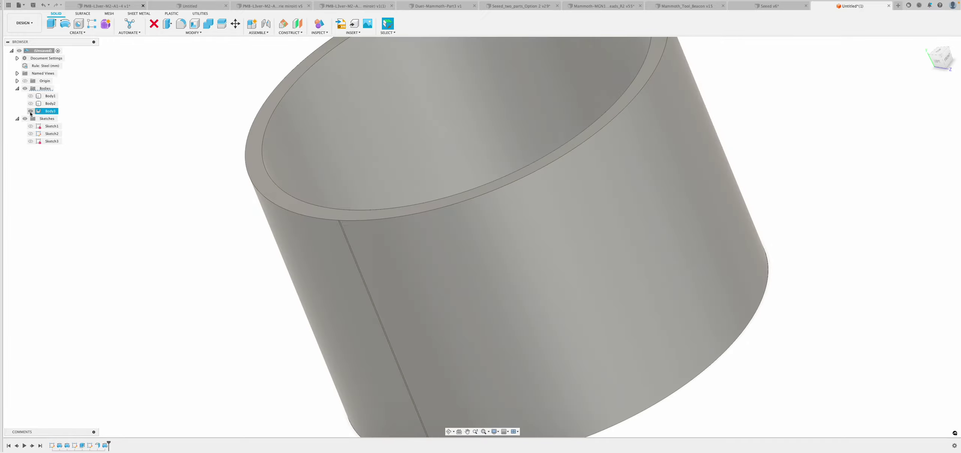
Step: Hide Body3 and show Body1 to view the first ring's outer wall
{"action": "left_click", "coordinate": [30, 111]}
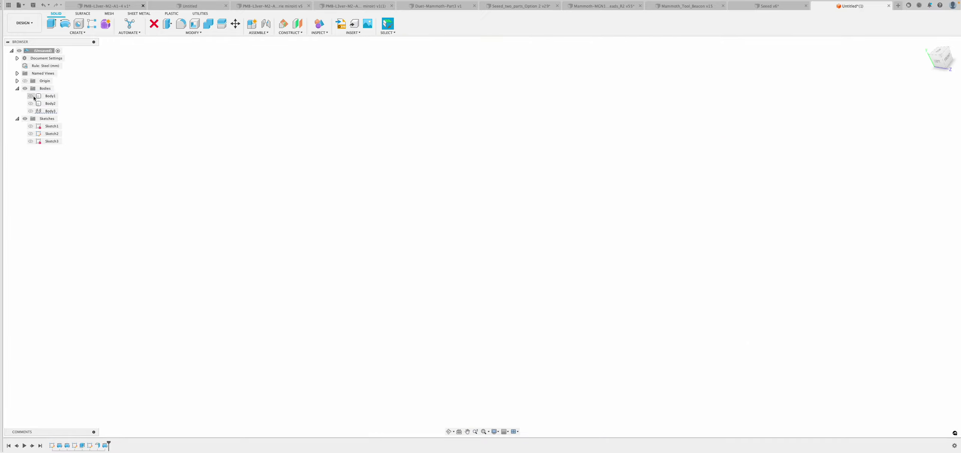
{"action": "left_click", "coordinate": [31, 96]}
{"action": "scroll", "coordinate": [288, 181], "scroll_direction": "left", "scroll_amount": 5, "text": "shift"}
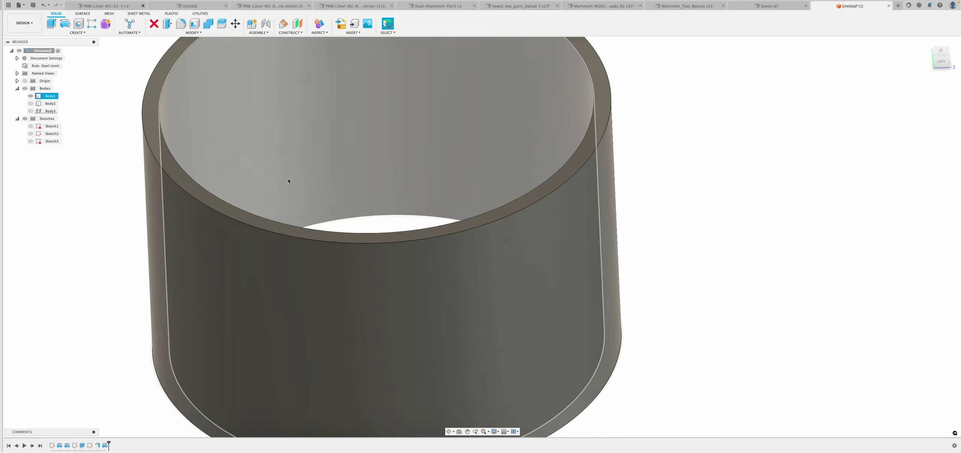
Step: Hide Body1 and show Body2 to examine the vertical gap in the second ring's wall
{"action": "middle_click_drag", "start_coordinate": [289, 181], "coordinate": [200, 151], "text": "shift"}
{"action": "left_click", "coordinate": [126, 145]}
{"action": "left_click", "coordinate": [30, 96]}
{"action": "left_click", "coordinate": [31, 104]}
{"action": "middle_click_drag", "start_coordinate": [424, 240], "coordinate": [444, 272], "text": "shift"}
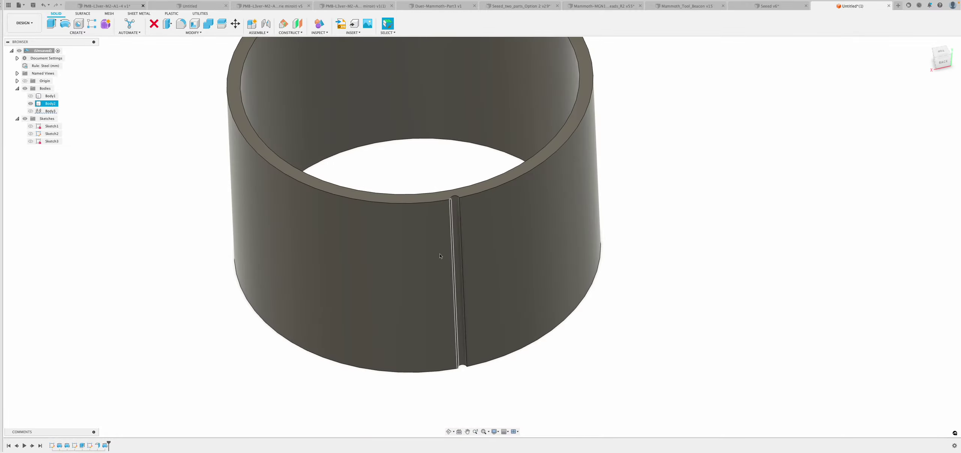
Step: Hide Body2 and show Body3 to compare the seam of the revolved sheet metal ring
{"action": "left_click", "coordinate": [30, 103]}
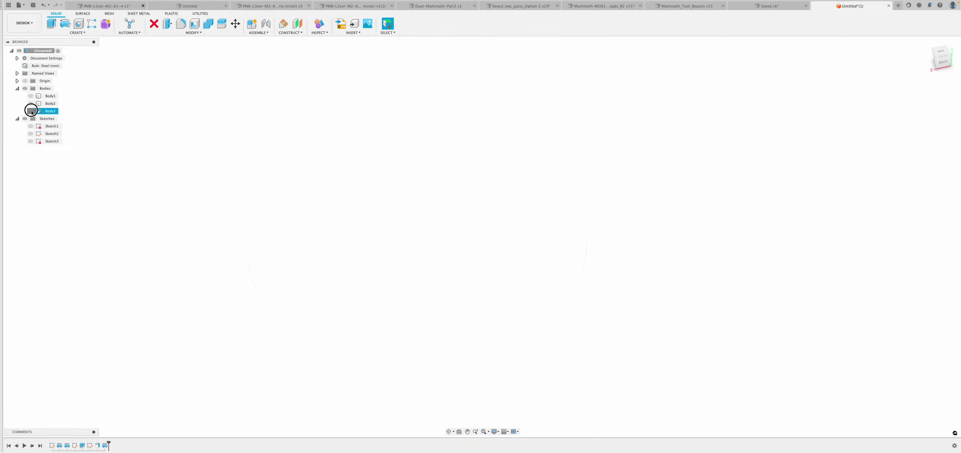
{"action": "left_click", "coordinate": [30, 111]}
{"action": "middle_click_drag", "start_coordinate": [140, 167], "coordinate": [140, 168], "text": "shift"}
{"action": "scroll", "coordinate": [139, 169], "scroll_direction": "up", "scroll_amount": 5}
{"action": "scroll", "coordinate": [140, 168], "scroll_direction": "down", "scroll_amount": 2}
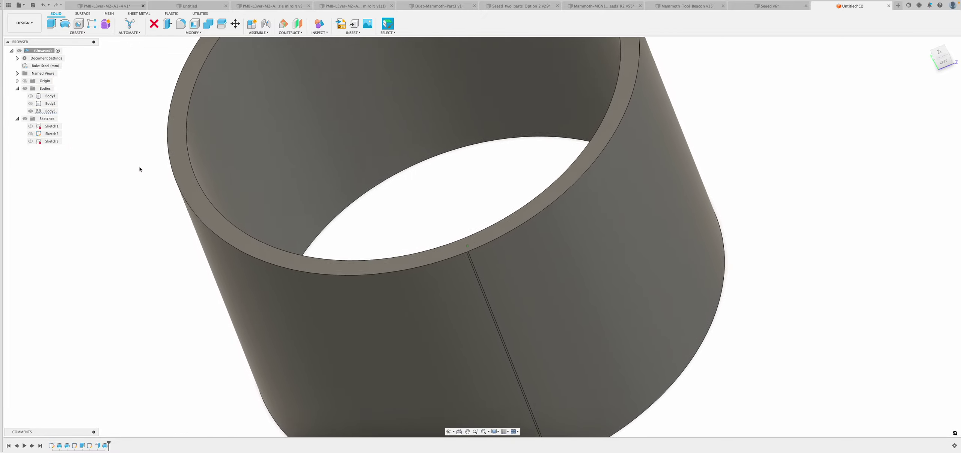
{"action": "scroll", "coordinate": [138, 167], "scroll_direction": "down", "scroll_amount": 4, "text": "shift"}
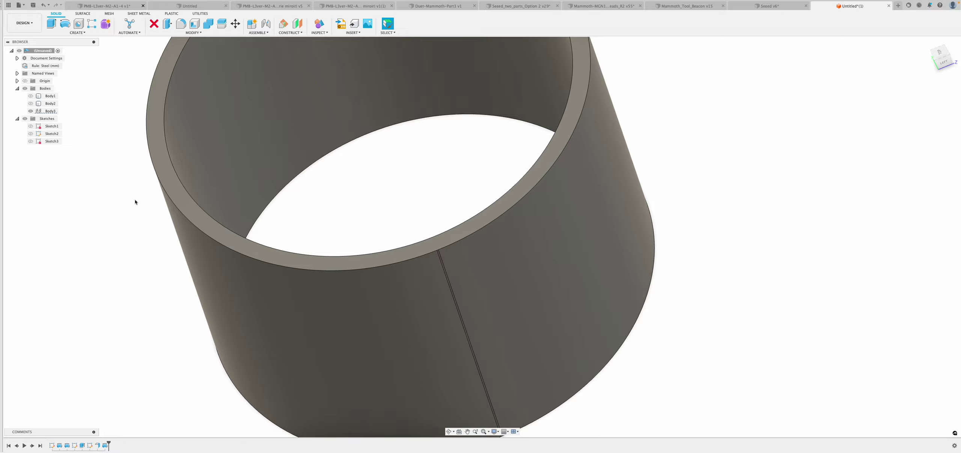
Step: Edit the last revolve feature that forms the sheet metal ring and set its angle to 359.5 degrees
{"action": "right_click", "coordinate": [104, 445]}
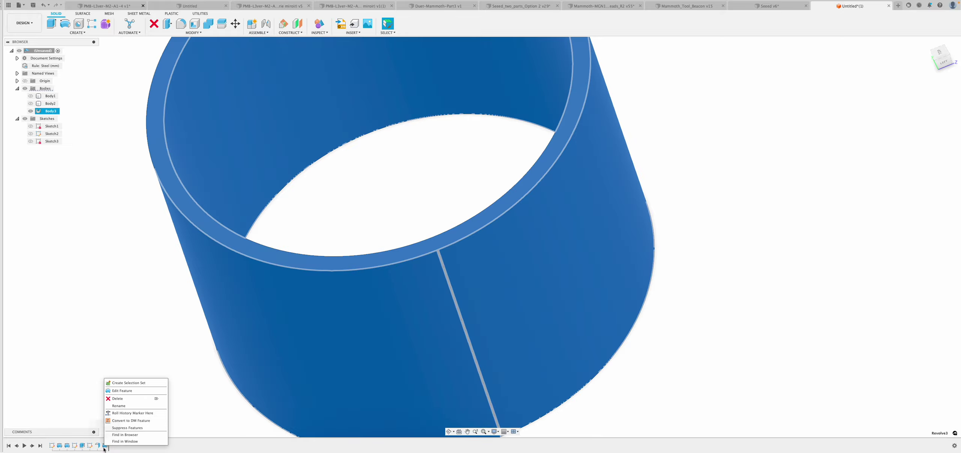
{"action": "left_click", "coordinate": [117, 391]}
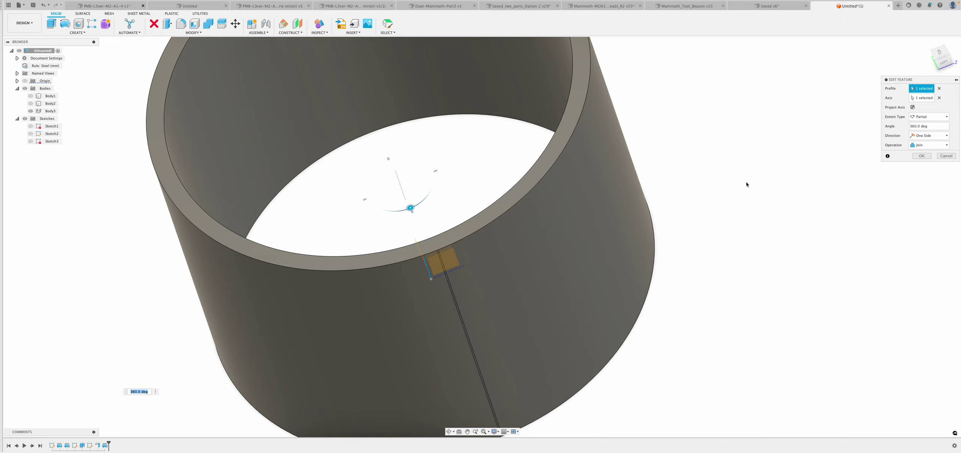
{"action": "left_click", "coordinate": [911, 128]}
{"action": "key", "text": "BackSpace"}
{"action": "key", "text": "BackSpace"}
{"action": "type", "text": "59."}
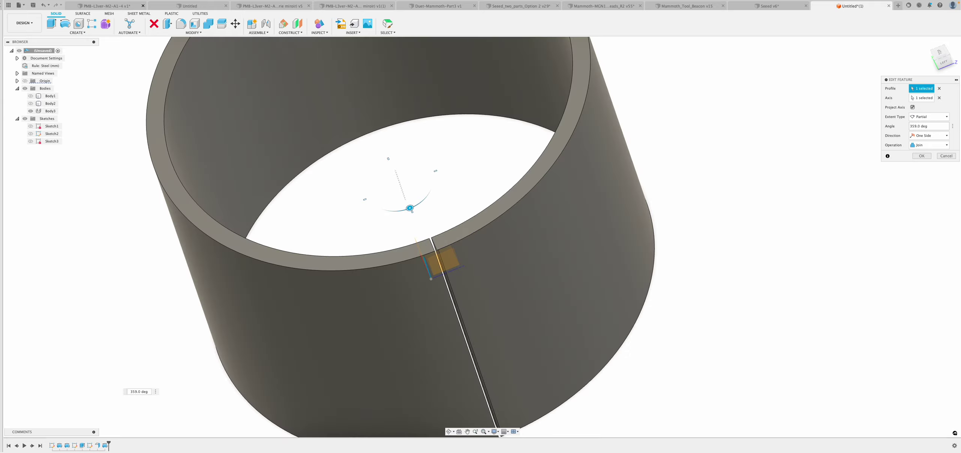
{"action": "key", "text": "Right"}
{"action": "type", "text": "5"}
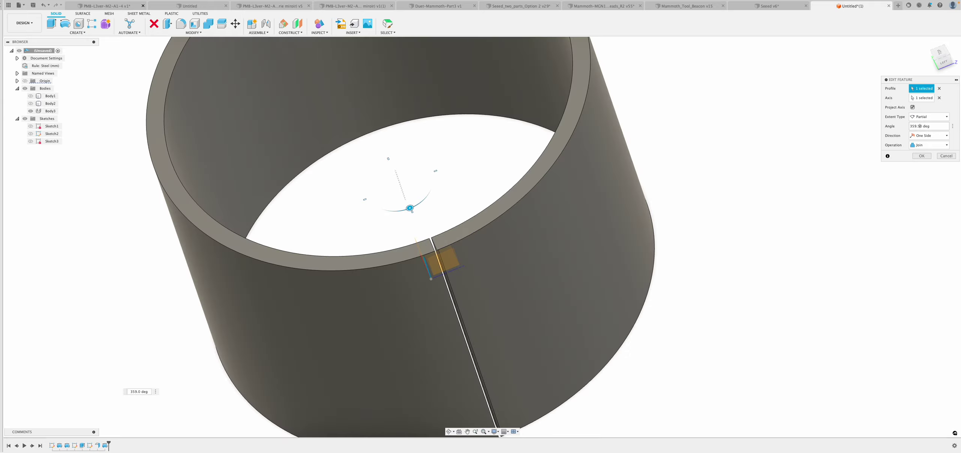